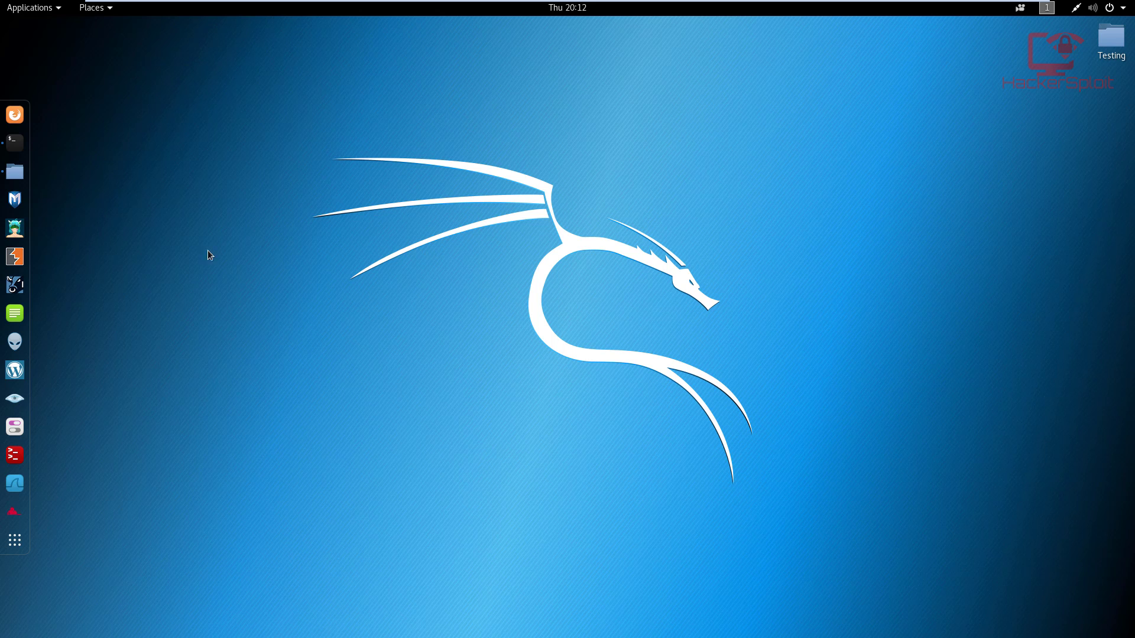
Step: Launch a terminal and run nano /etc/resolv.conf to edit the resolver file
left_click(23, 145)
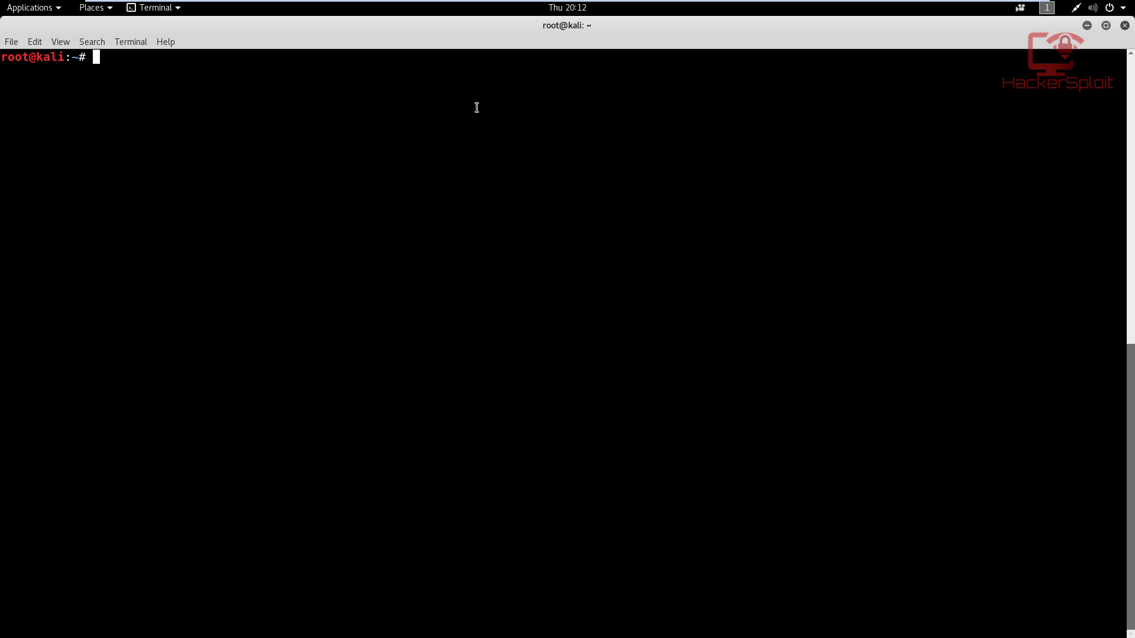
type("nano")
type("/etc/")
type("resolv")
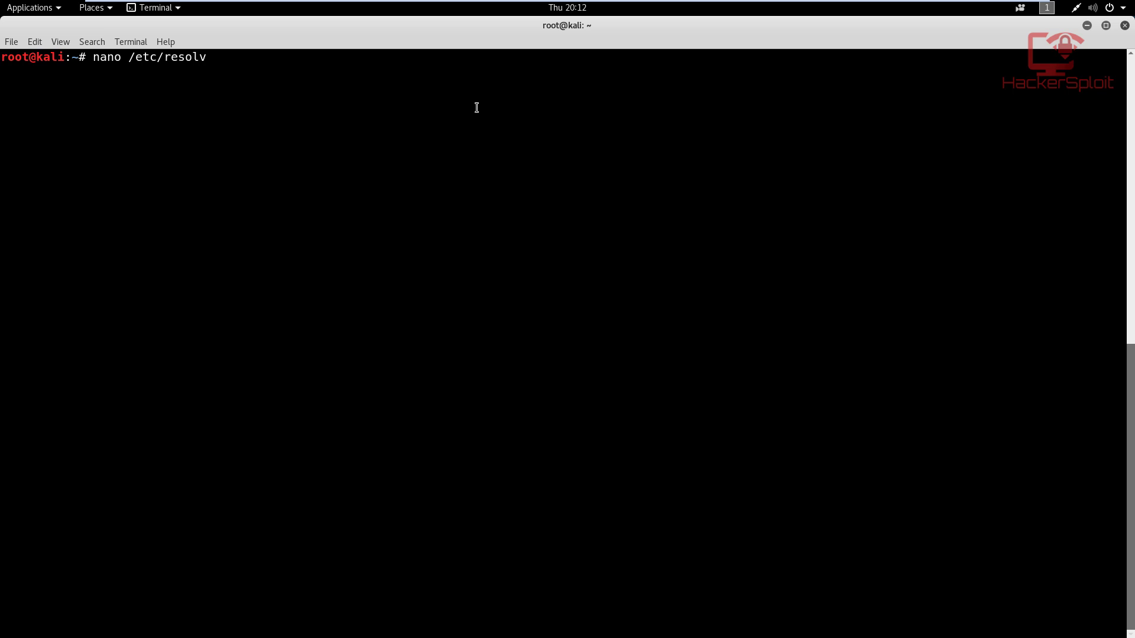
type(".conf")
key("Return")
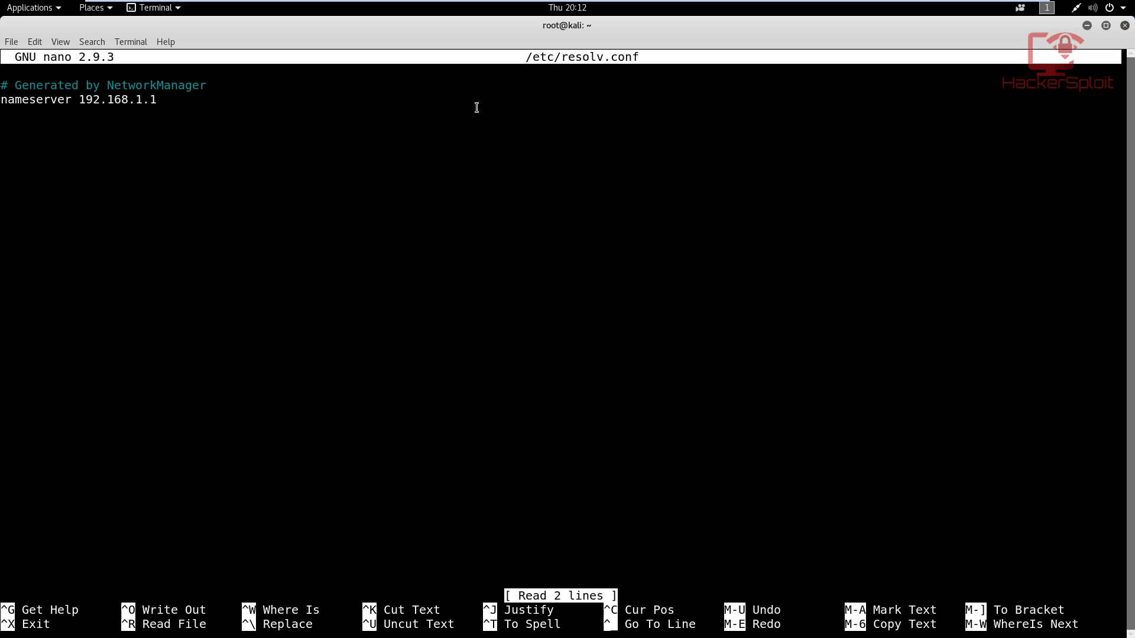
Step: Replace the nameserver address 192.168.1.1 with 1.1.1.1
key("Down")
key("Right")
key("Right")
key("Right")
key("Right")
key("Right")
key("Right")
key("Right")
key("Right")
key("Right")
key("Right")
key("Right")
key("Right")
key("Right")
key("Right")
key("Right")
key("Right")
key("Right")
key("Right")
key("Right")
key("Right")
key("Right")
key("Right")
key("Right")
key("Left")
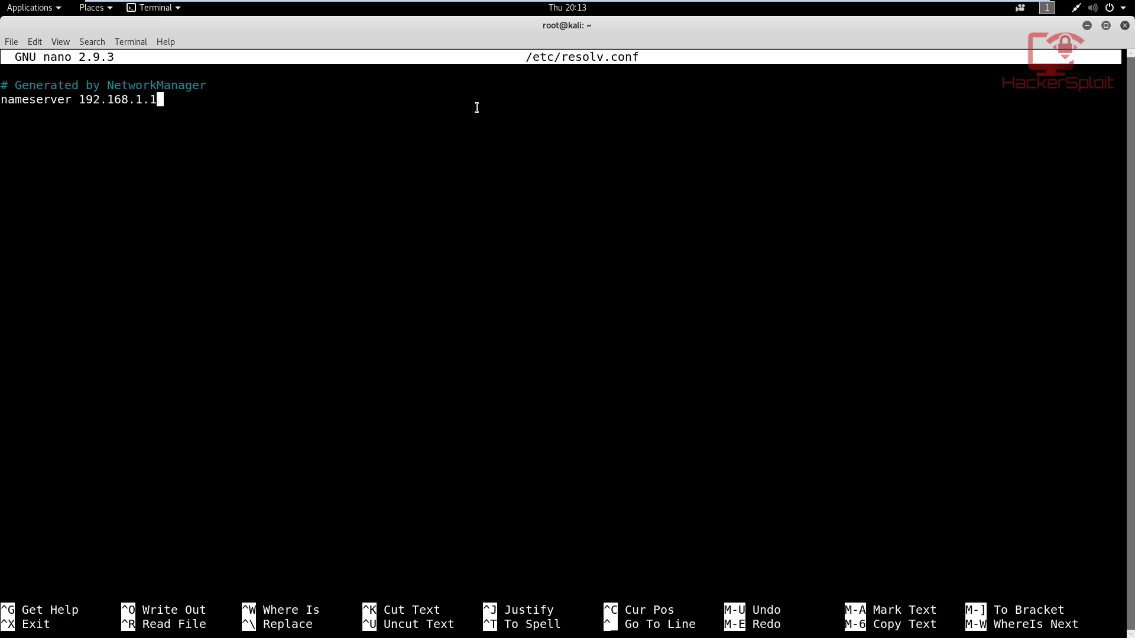
key("BackSpace")
key("BackSpace")
key("BackSpace")
key("BackSpace")
key("BackSpace")
key("BackSpace")
key("BackSpace")
key("BackSpace")
key("BackSpace")
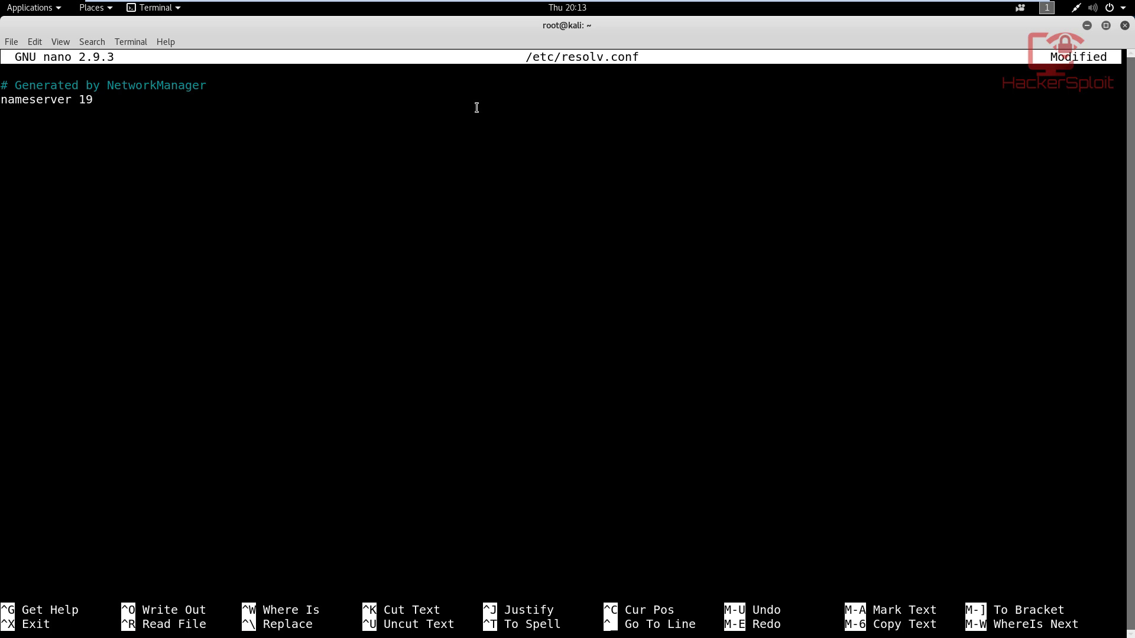
key("BackSpace")
key("BackSpace")
type("1.1.1.1")
Step: Save resolv.conf, exit nano, and clear the terminal
key("ctrl+o")
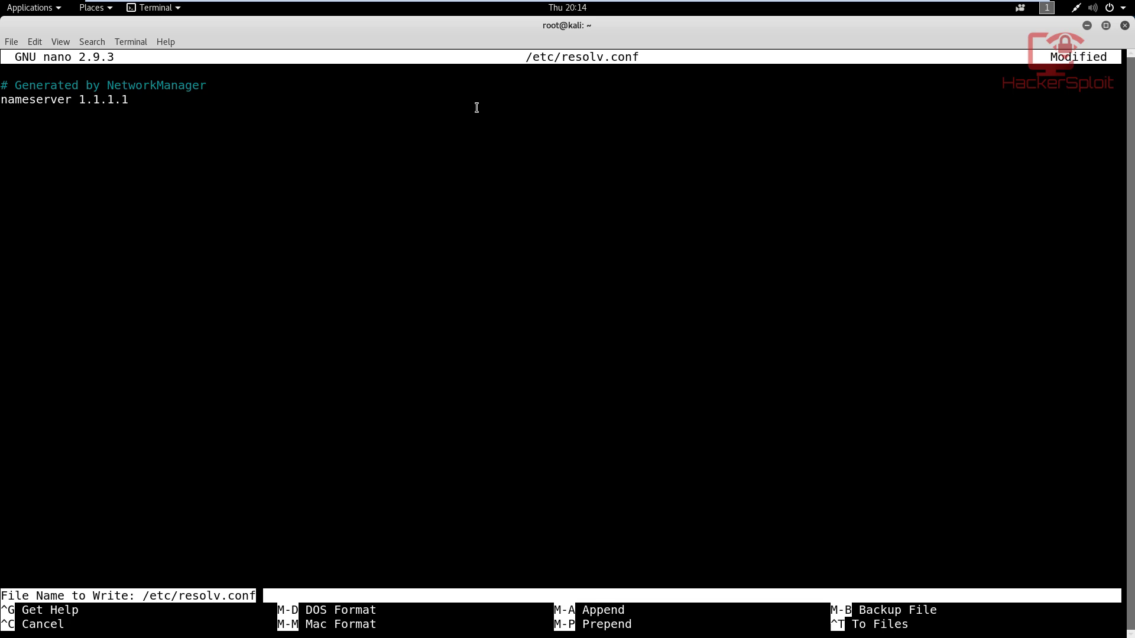
key("Return")
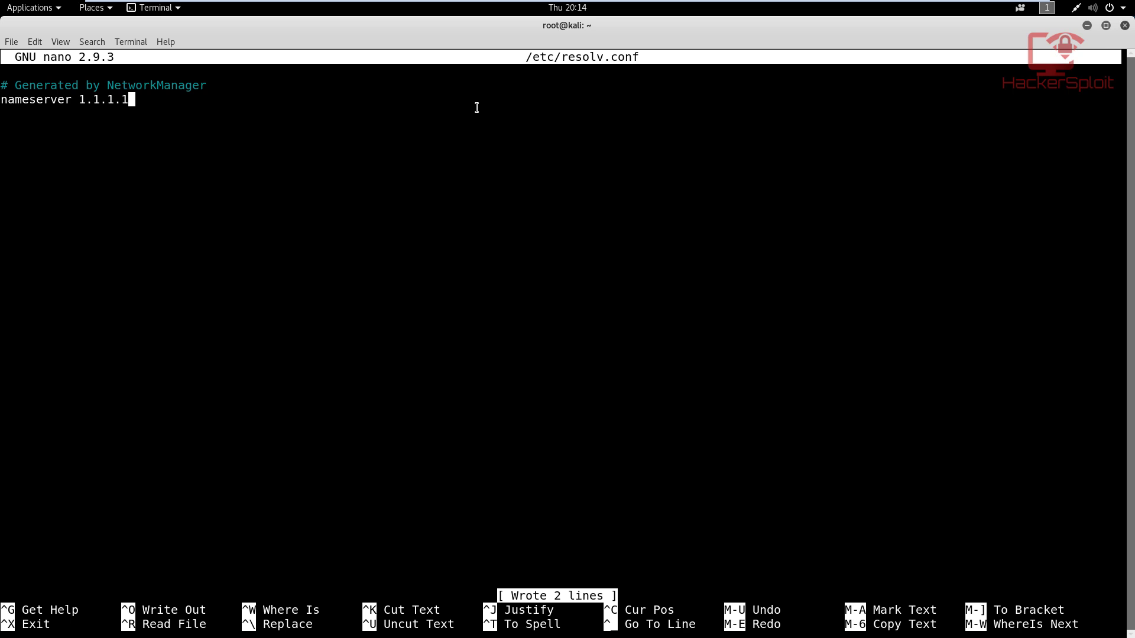
key("ctrl+x")
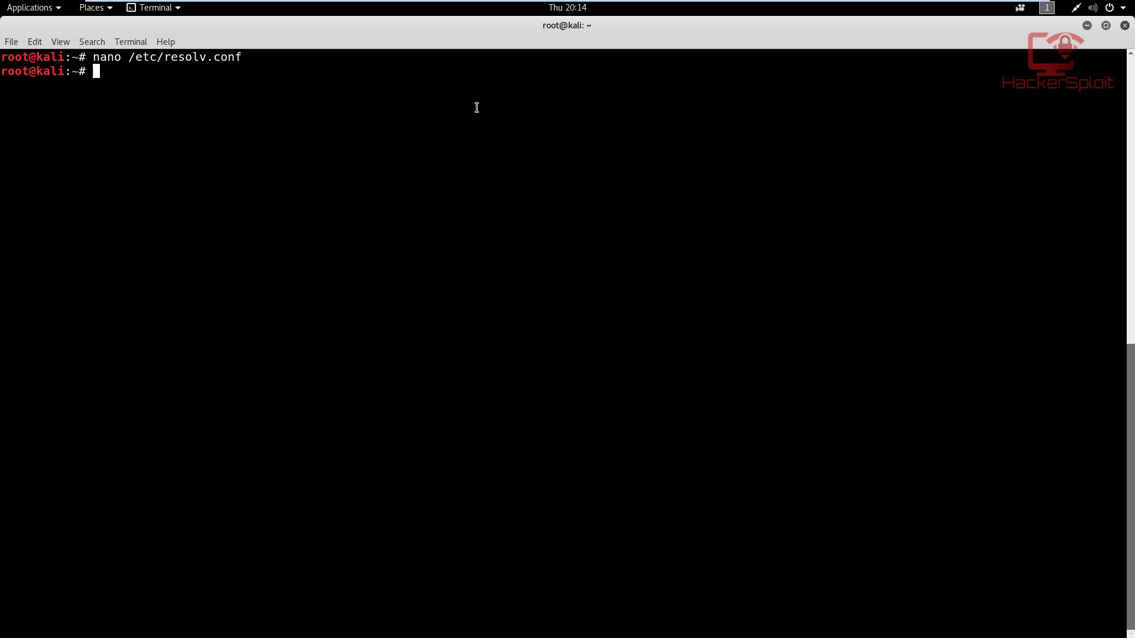
type("clear")
key("Return")
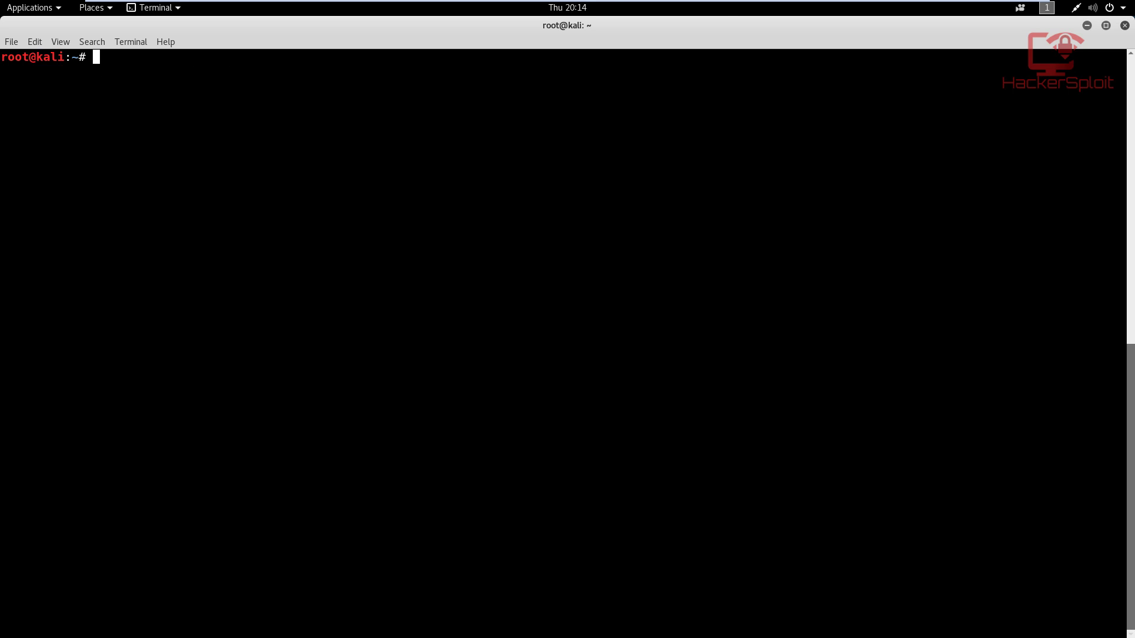
Step: Minimize the terminal, launch Firefox and load dnsleaktest.com
left_click(1088, 25)
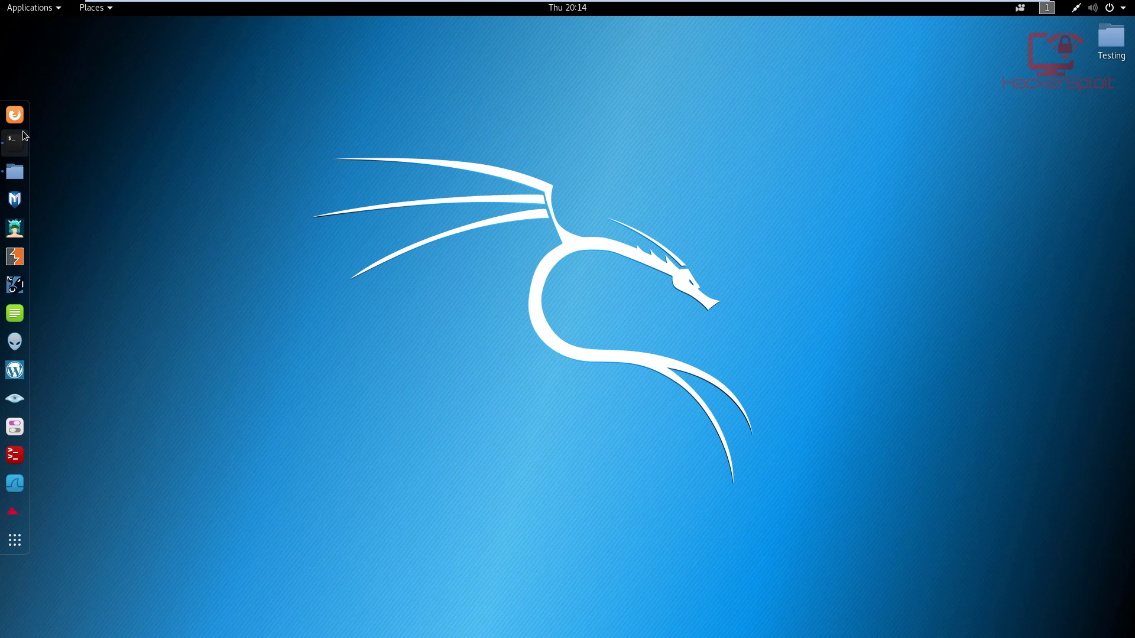
left_click(15, 115)
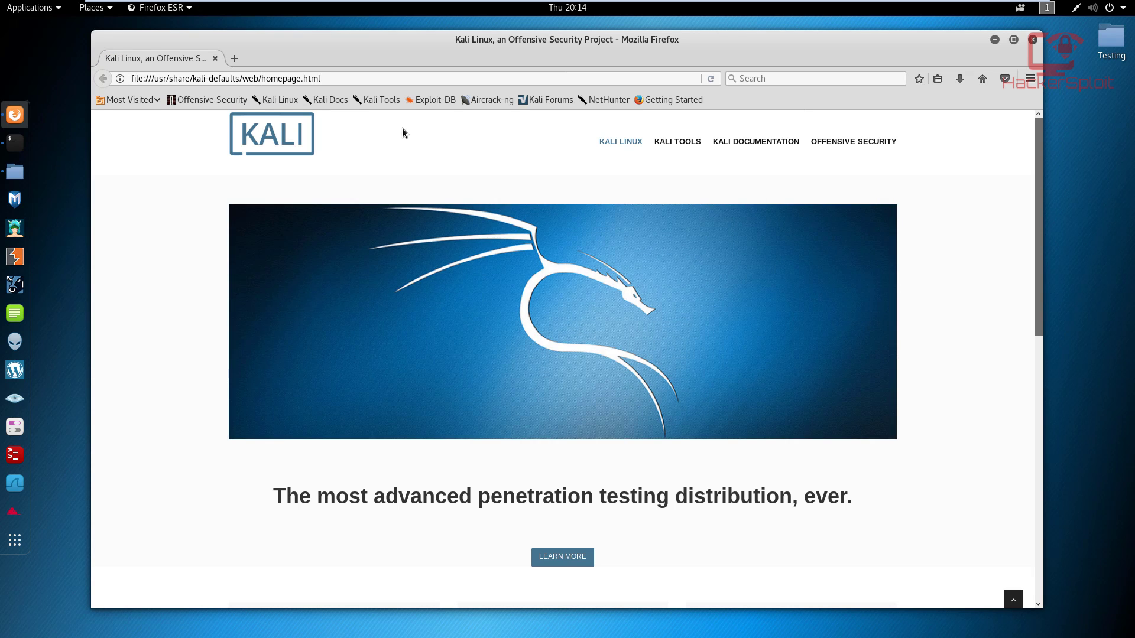
left_click(411, 73)
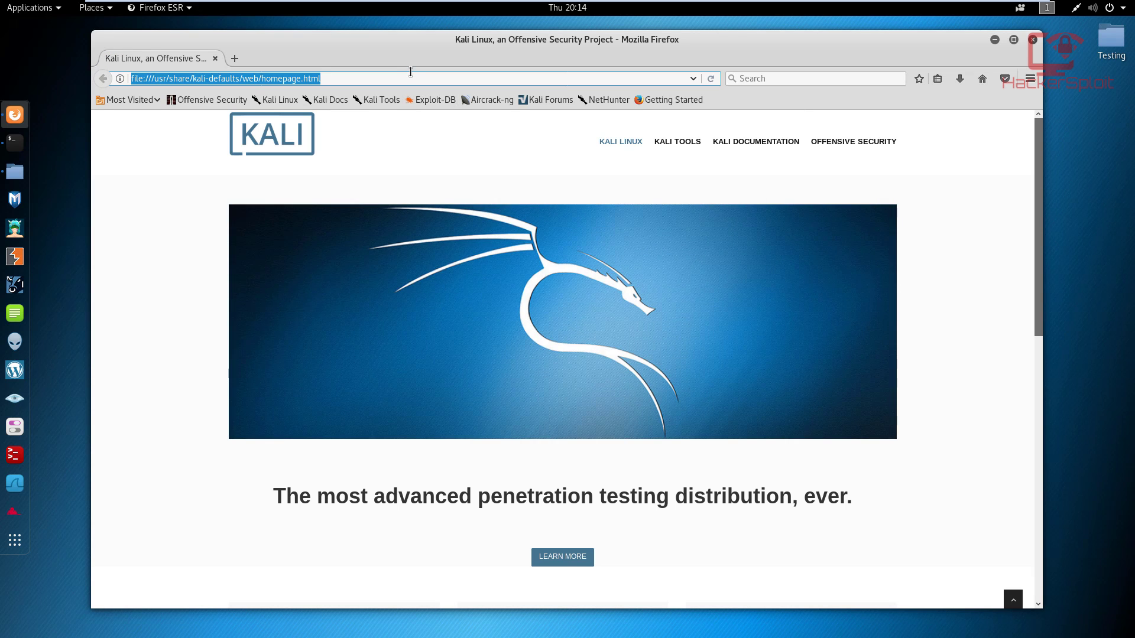
type("dnsleaktest.com")
key("Return")
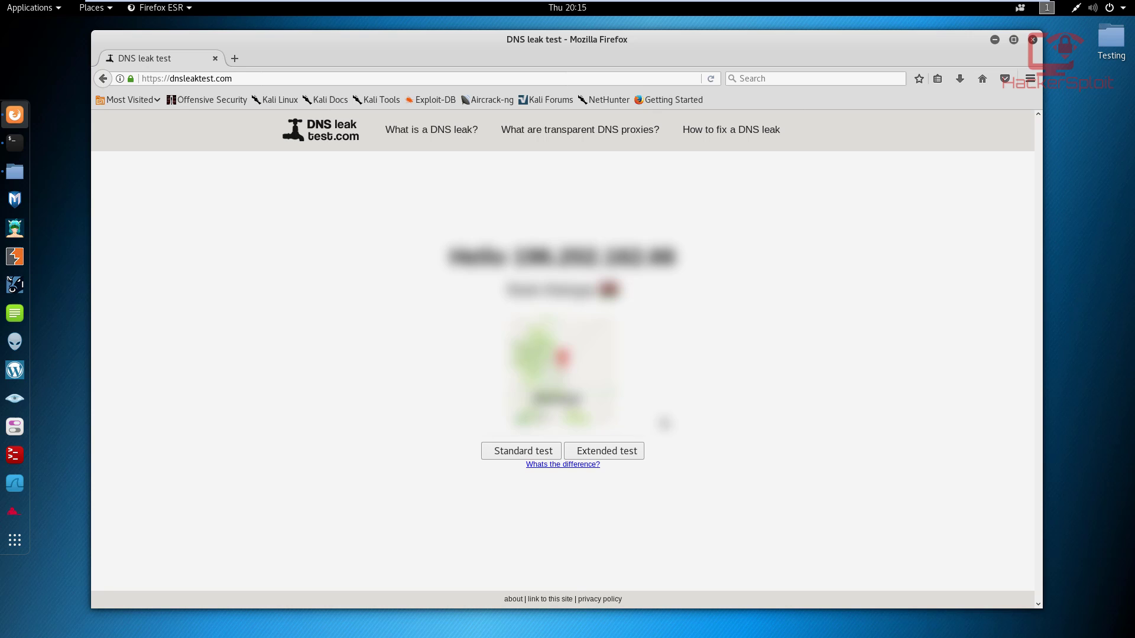
Step: Run the Standard test and check that all six servers are CloudFlare Africa
left_click(516, 451)
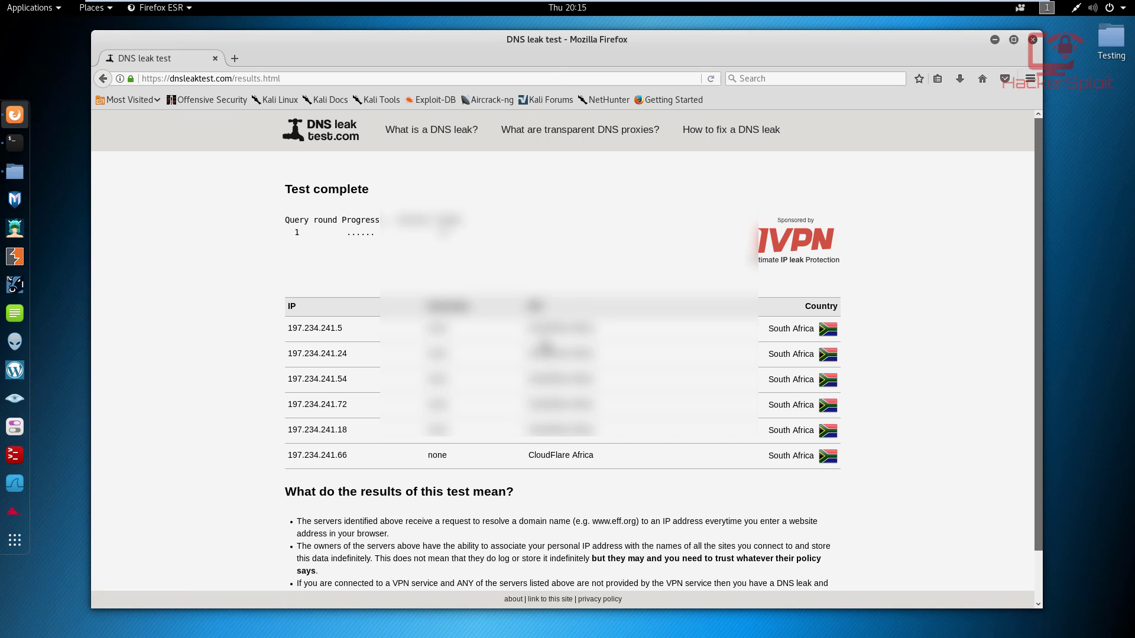
left_click_drag(528, 329, 496, 335)
left_click(603, 335)
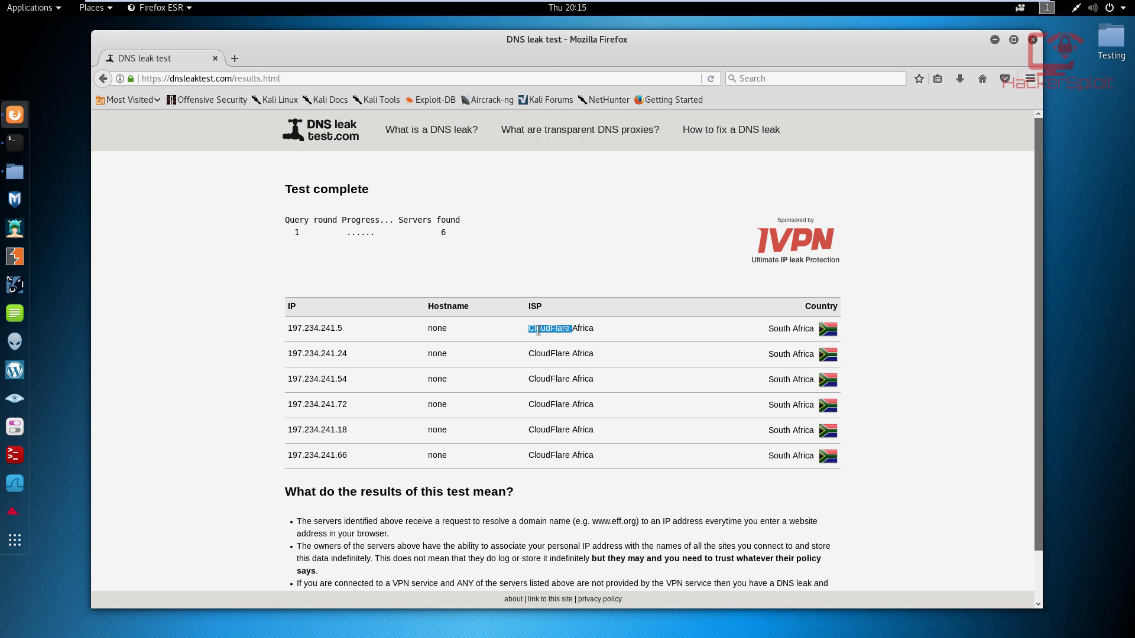
left_click(540, 332)
Step: Minimize the Kali virtual machine to get back to the Windows desktop
mouse_move(686, 3)
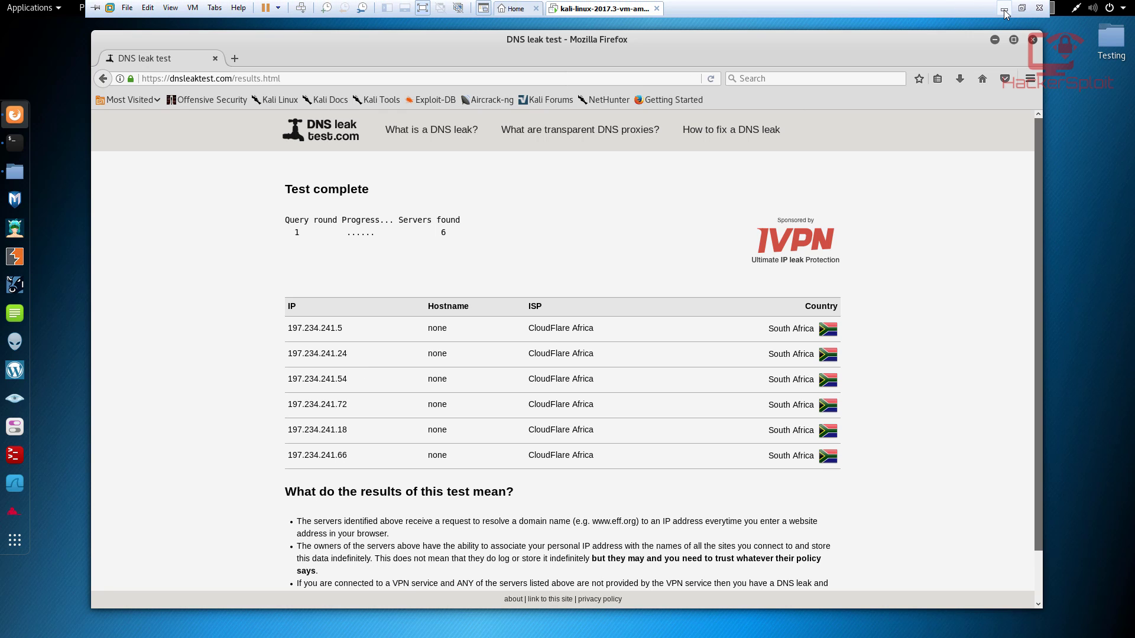
left_click(1004, 9)
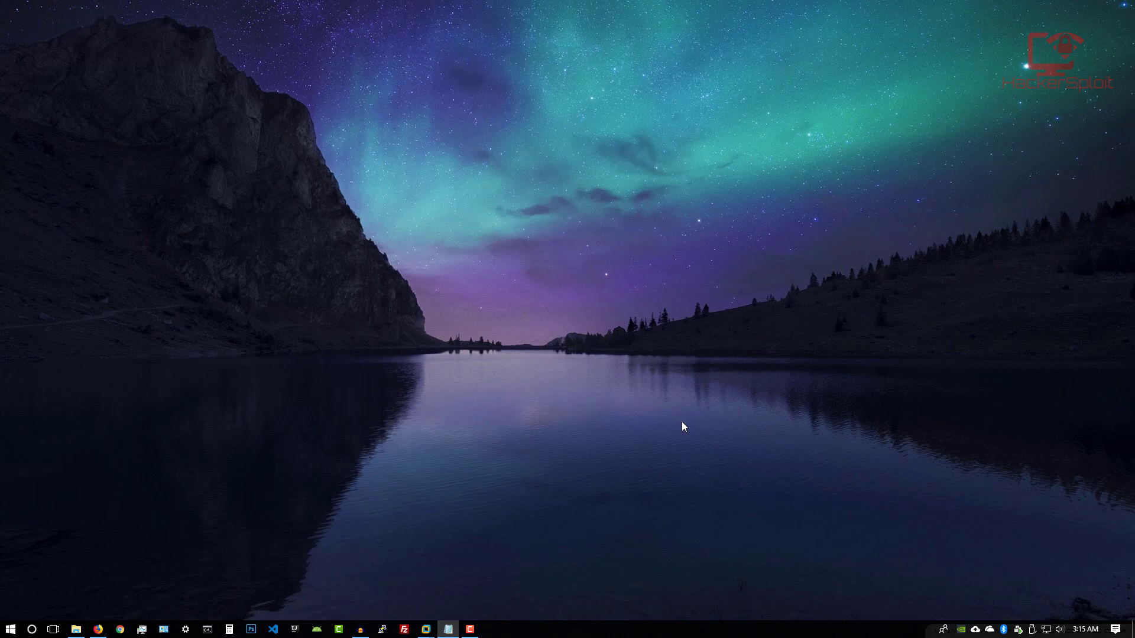
right_click(1045, 630)
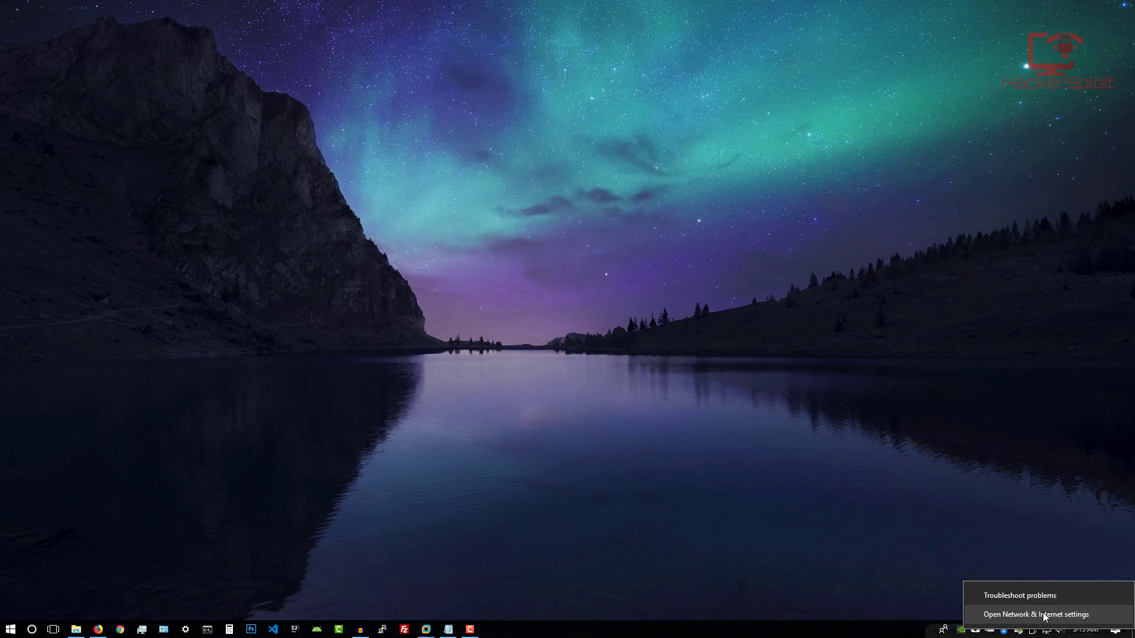
left_click(797, 472)
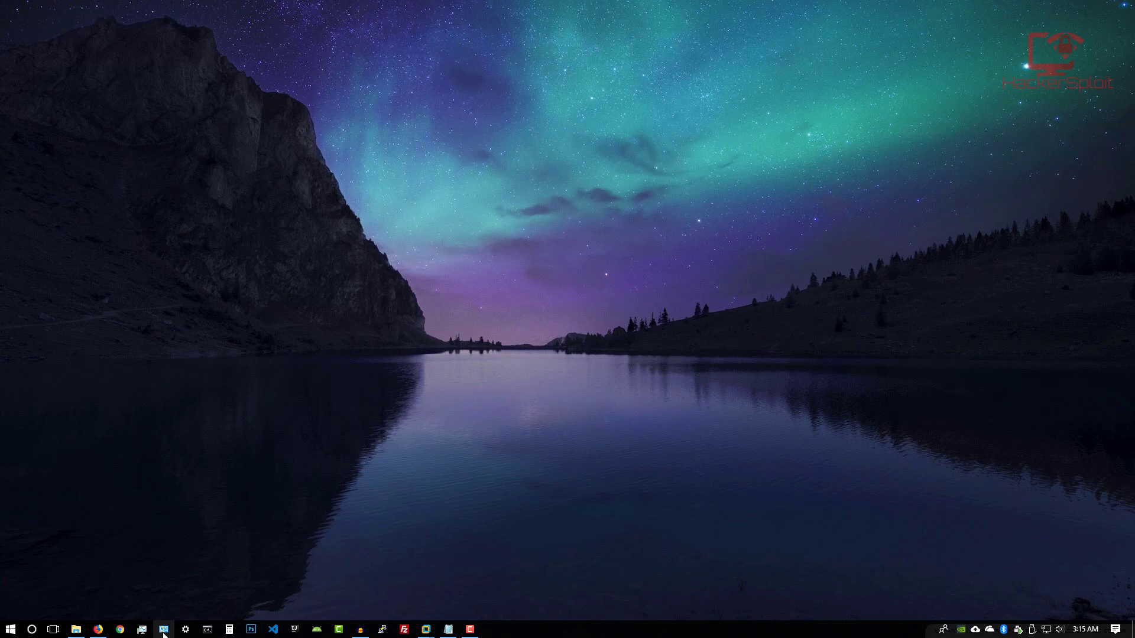
Step: Go through Control Panel to Network Connections and bring up the Ethernet adapter's actions
left_click(164, 630)
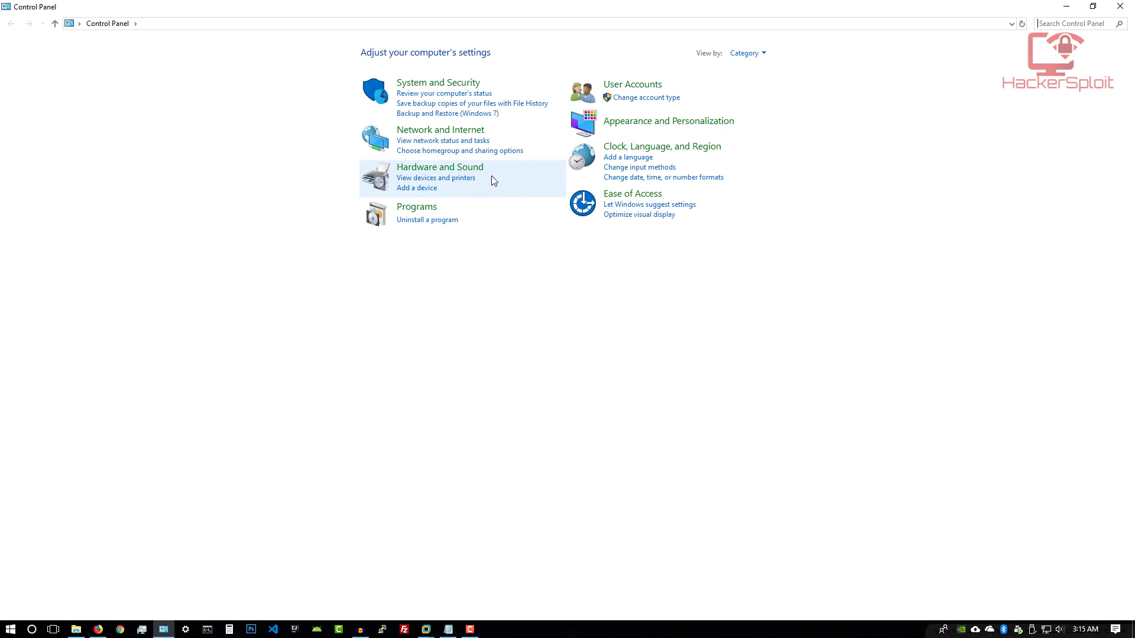
left_click(473, 132)
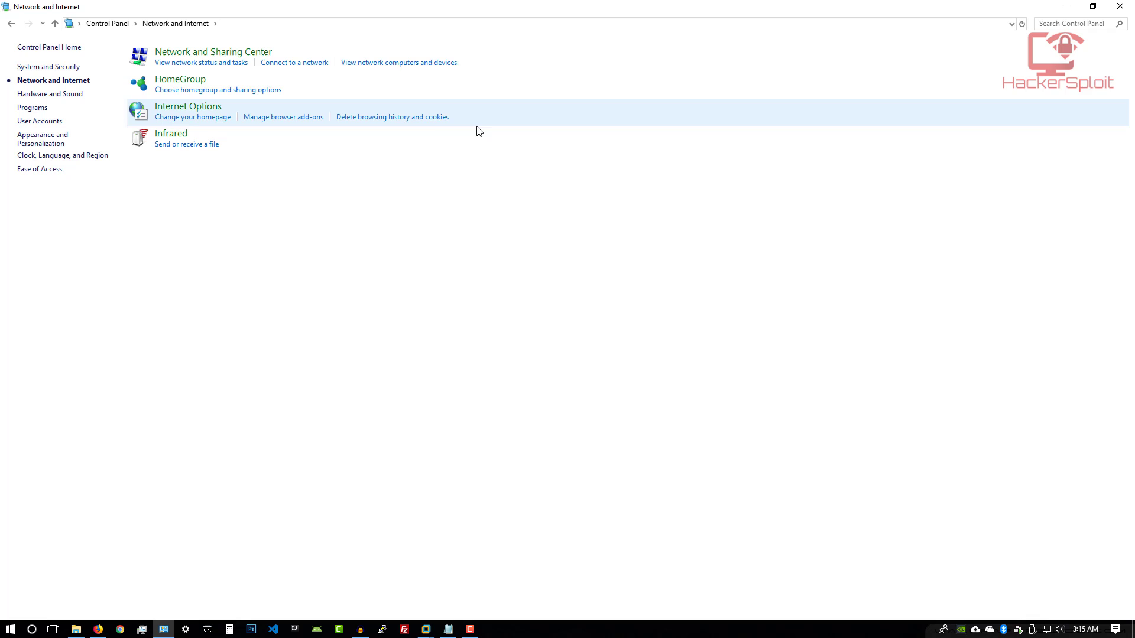
left_click(244, 52)
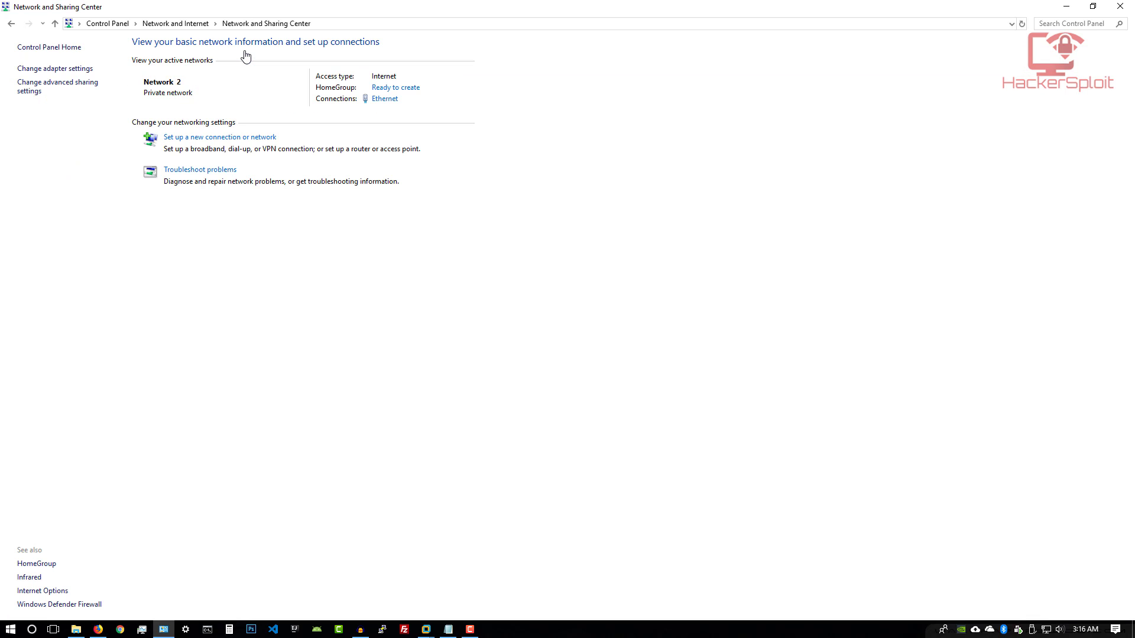
left_click(77, 69)
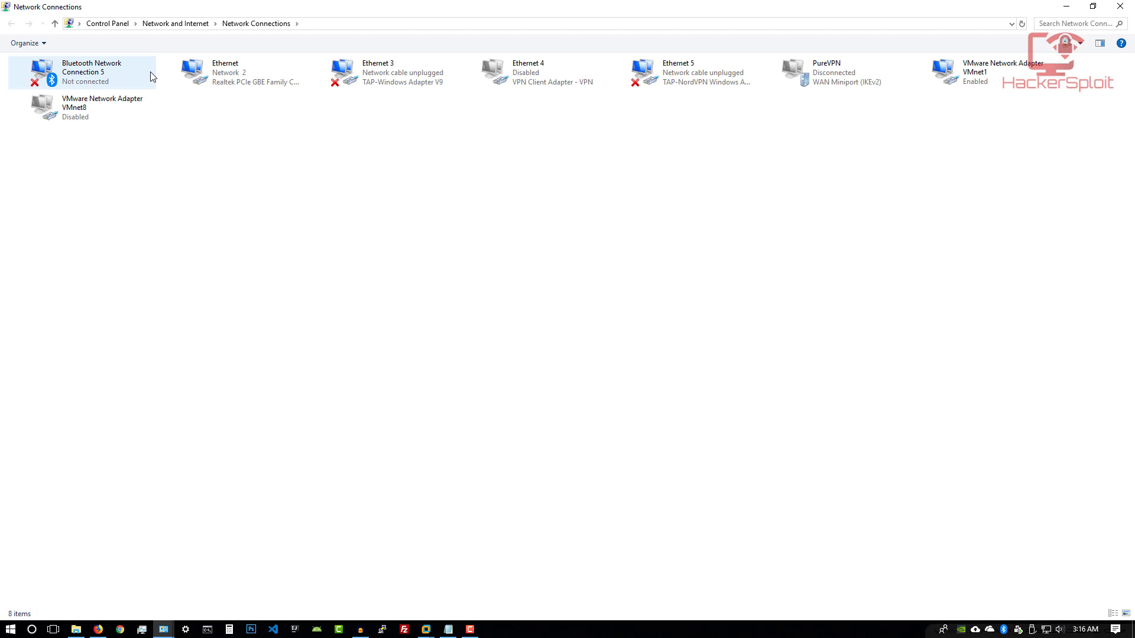
right_click(223, 75)
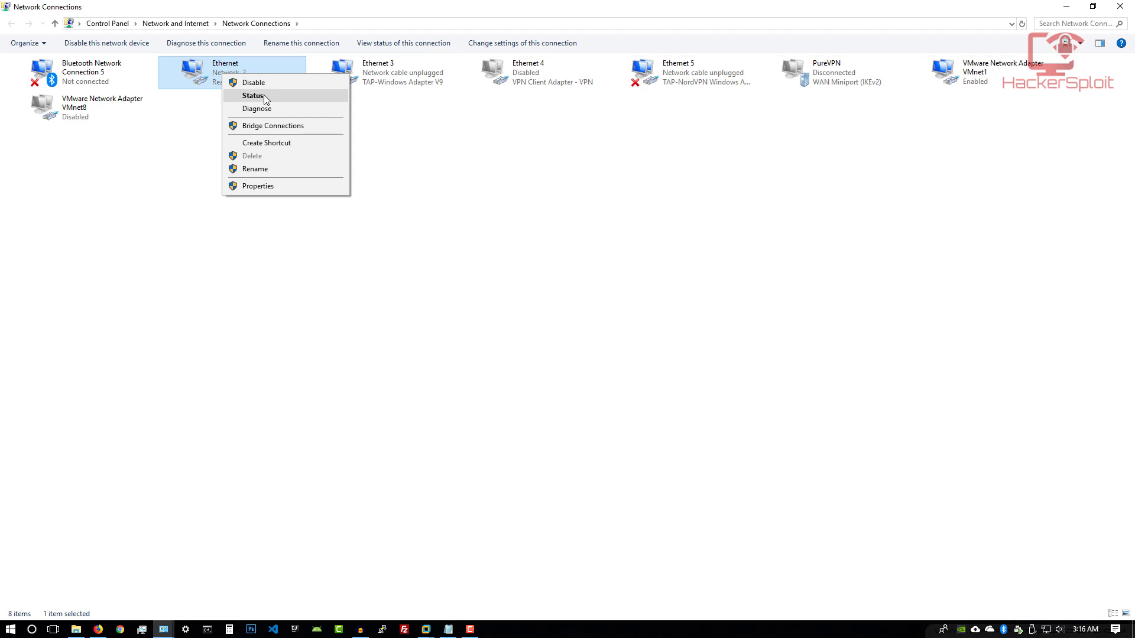
Step: Open the Internet Protocol Version 4 properties of the Ethernet adapter
left_click(269, 186)
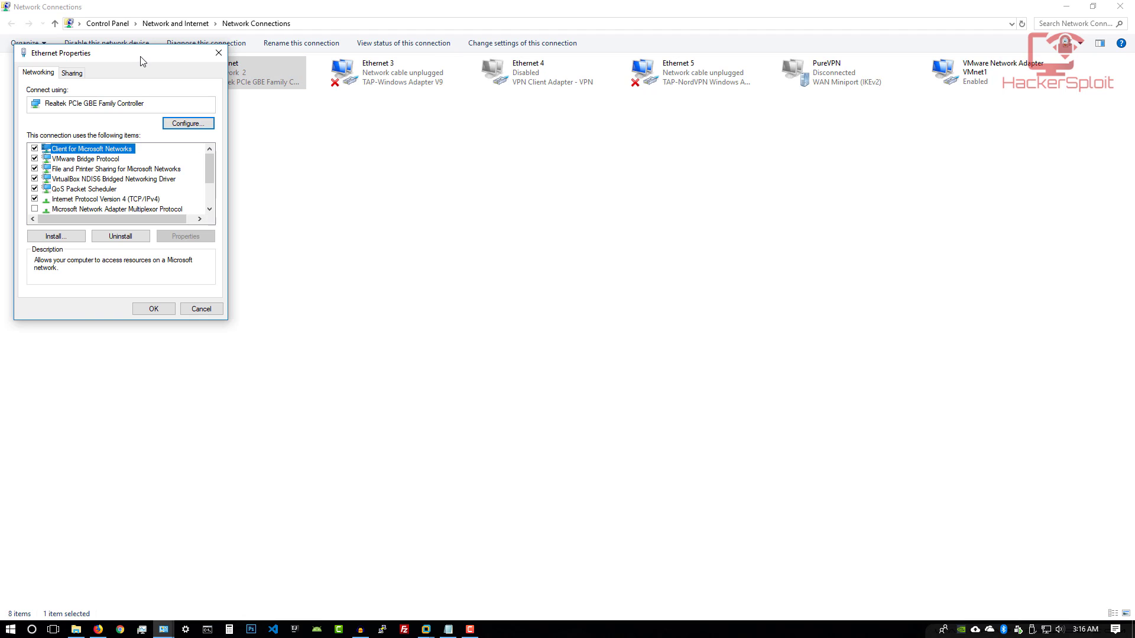
left_click_drag(144, 59, 559, 185)
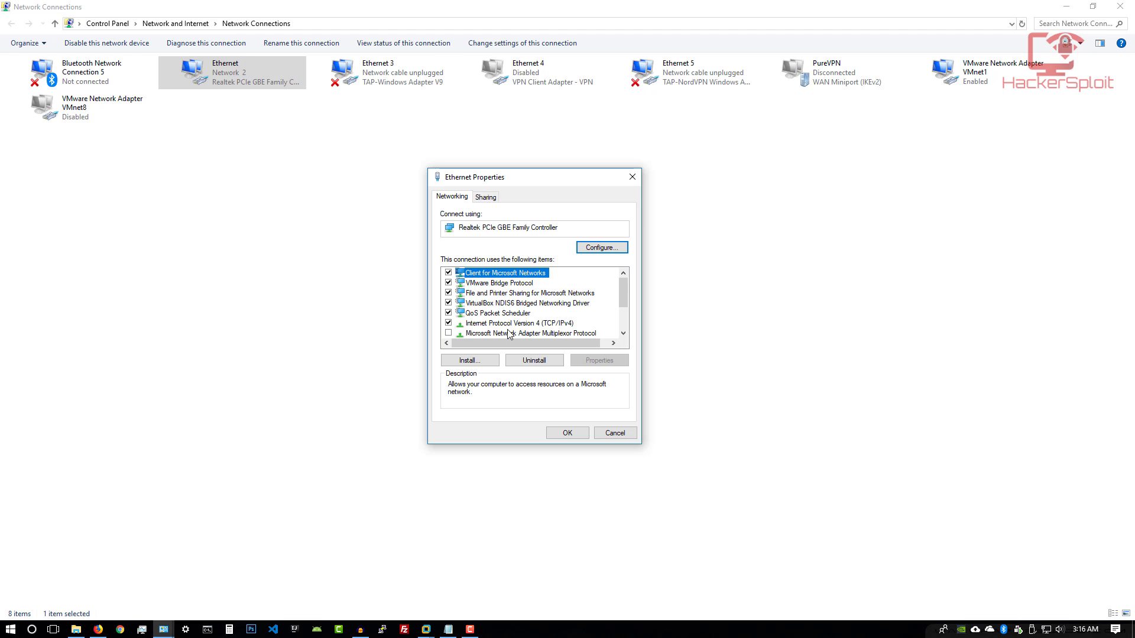
left_click(560, 325)
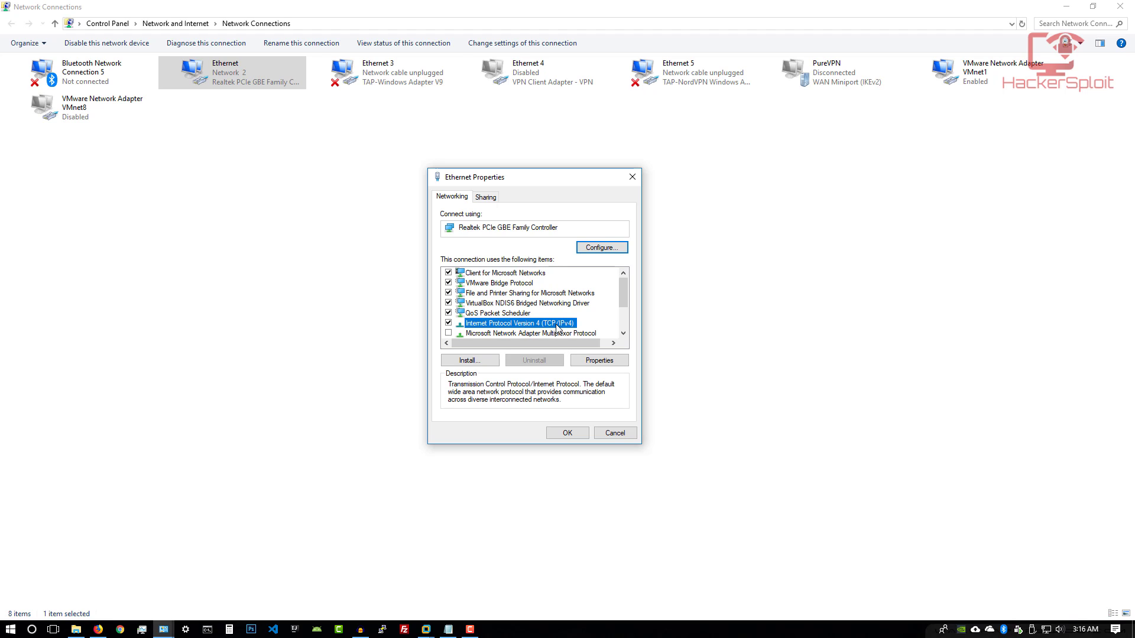
left_click_drag(626, 307, 627, 319)
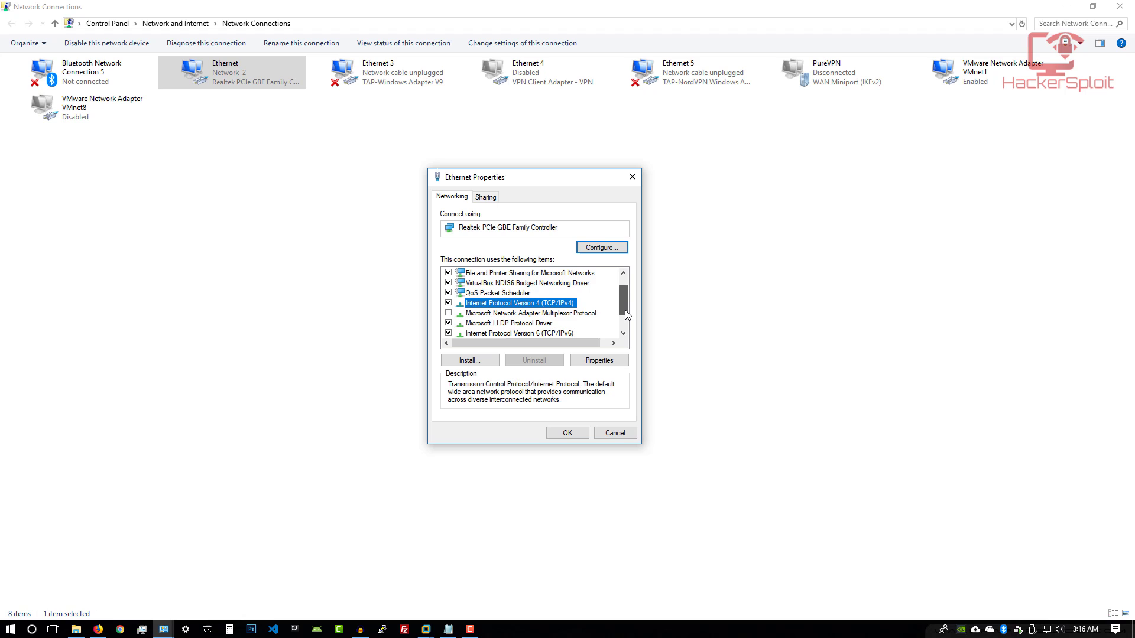
scroll(627, 315, "up", 1)
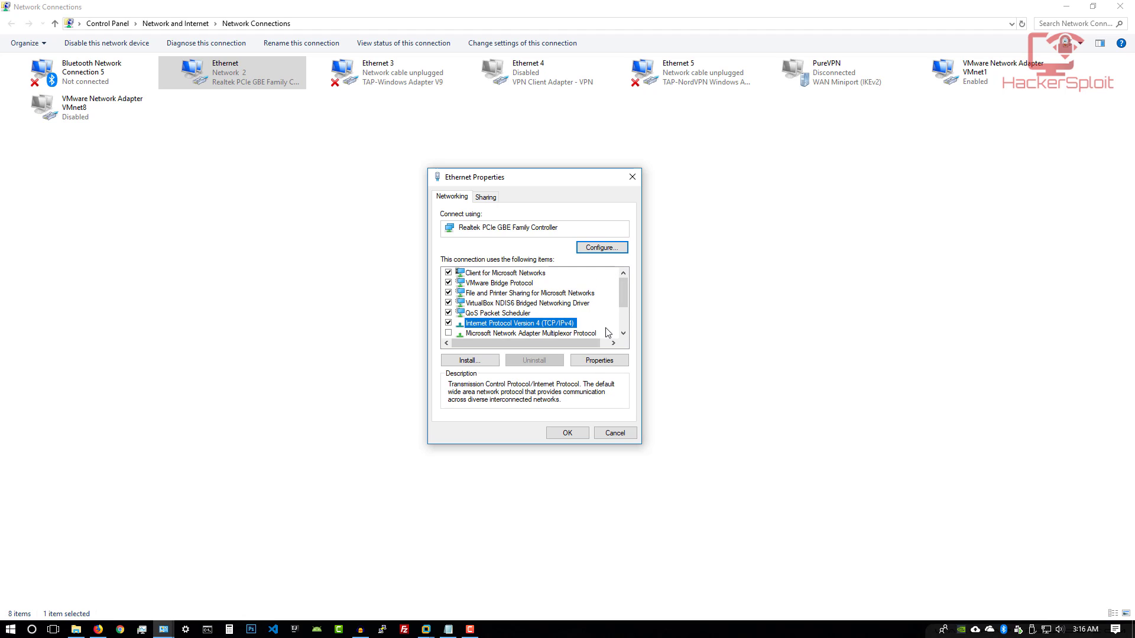
left_click(593, 362)
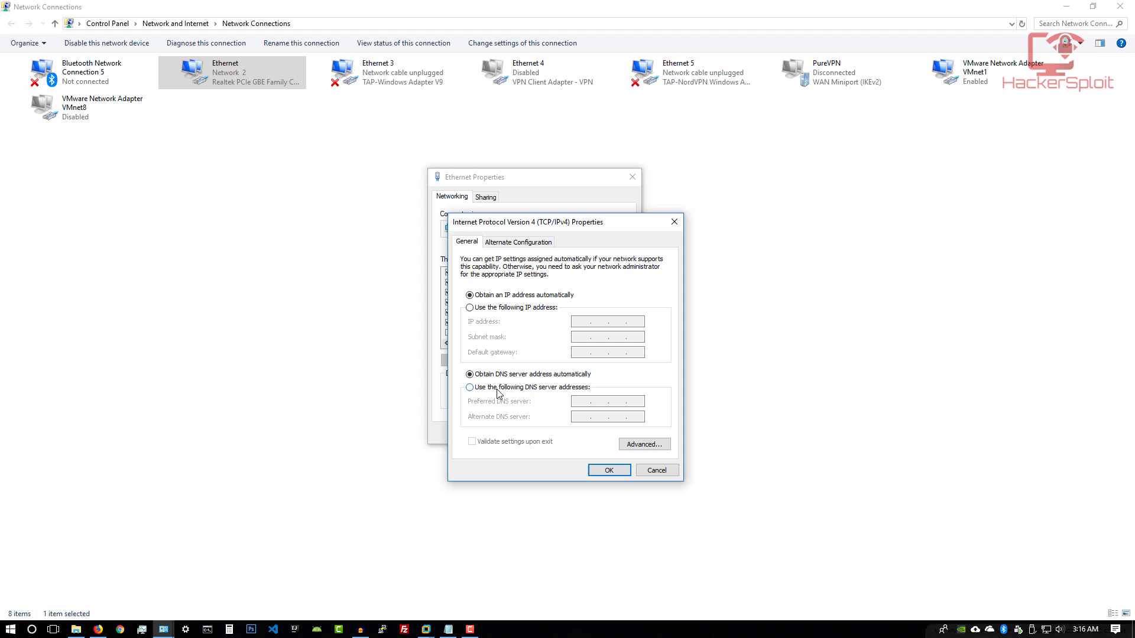
Step: Enter 1.1.1.1 as the preferred DNS server with Validate settings ticked, and apply
left_click(553, 388)
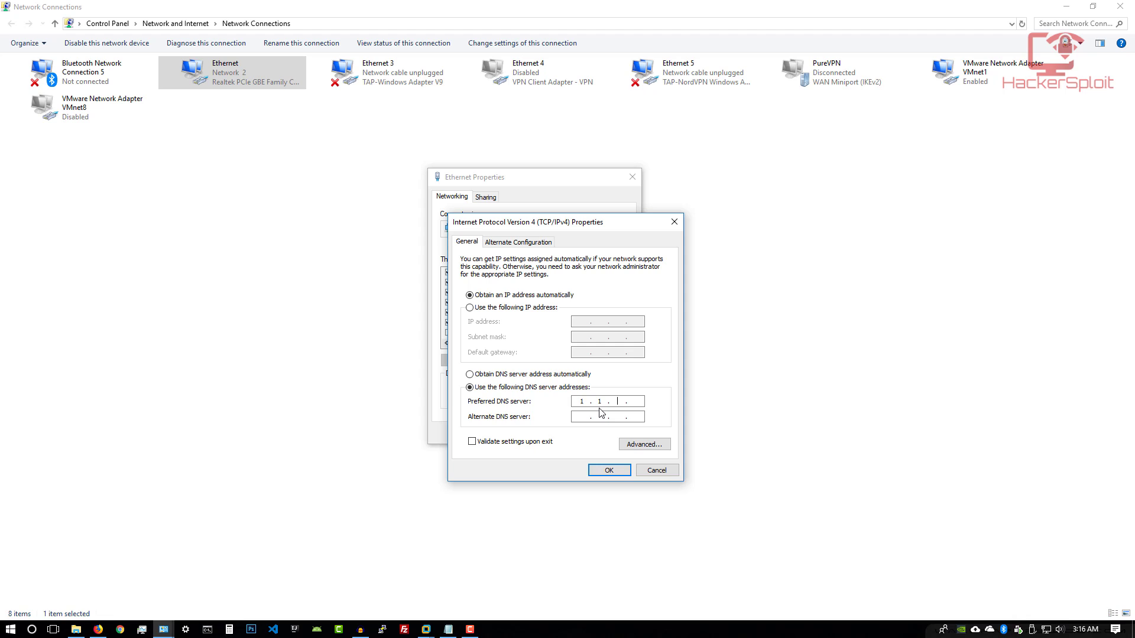
type("1")
left_click(513, 445)
left_click(609, 470)
left_click(569, 431)
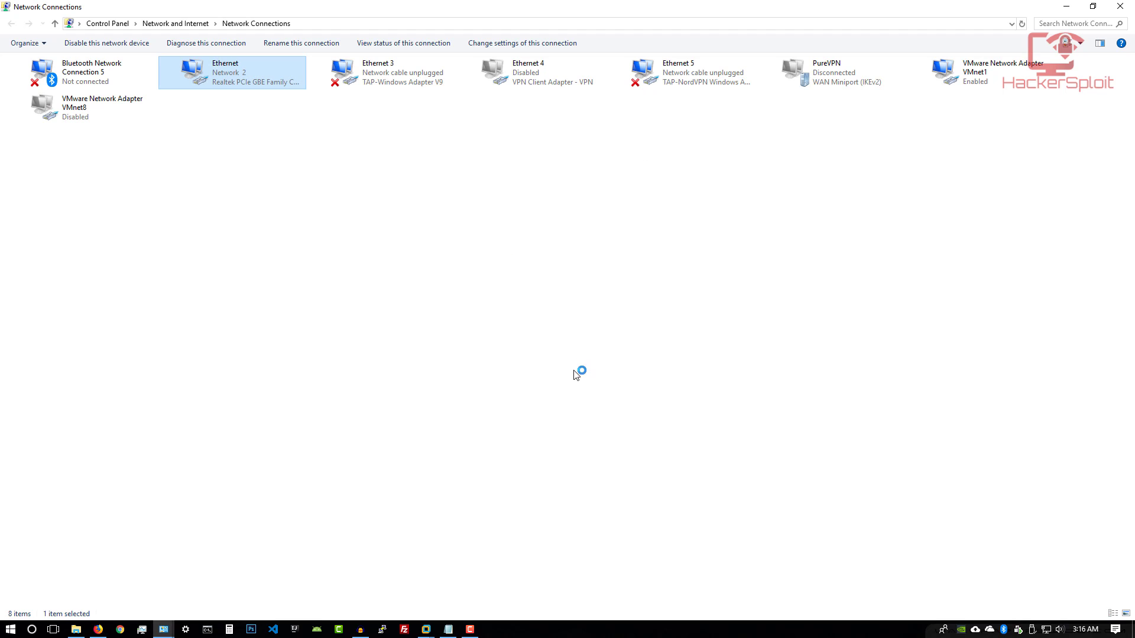
Step: Close Network Connections, the Network and Sharing Center, and the Network Diagnostics dialog
left_click(1119, 7)
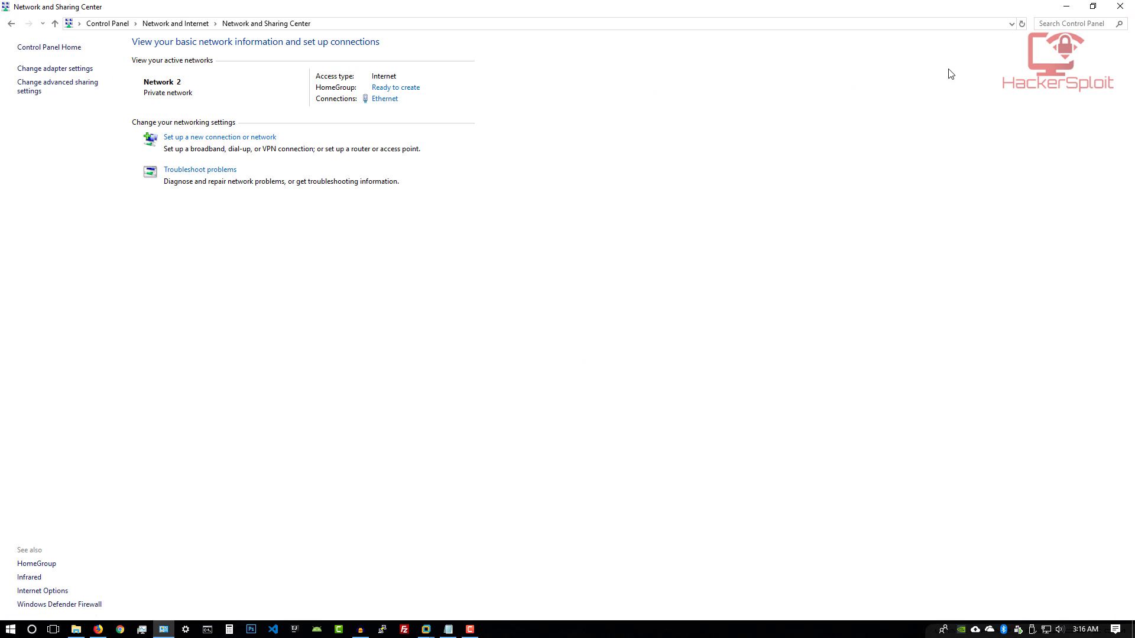
left_click(1121, 6)
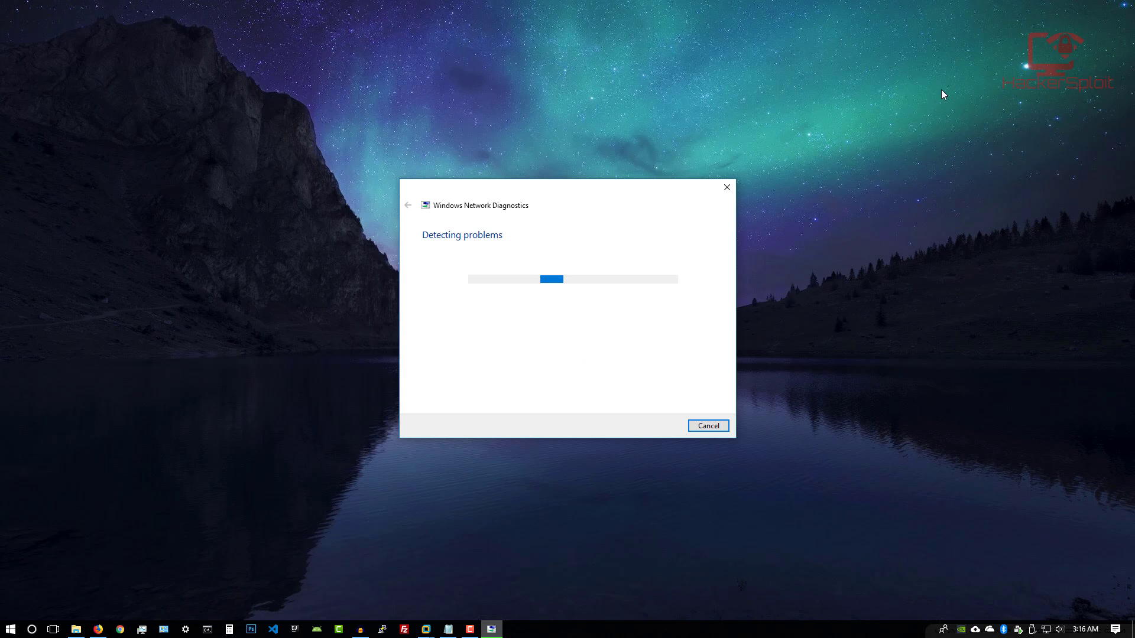
left_click(729, 187)
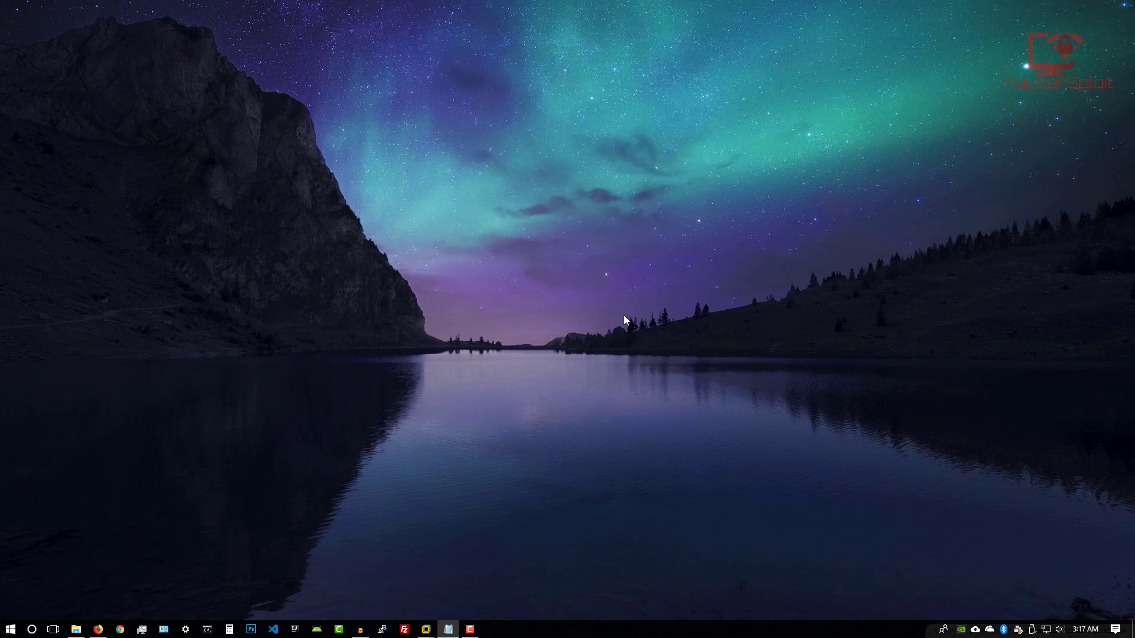
Step: Return to the Kali VM and close the Firefox dnsleaktest.com window
mouse_move(448, 628)
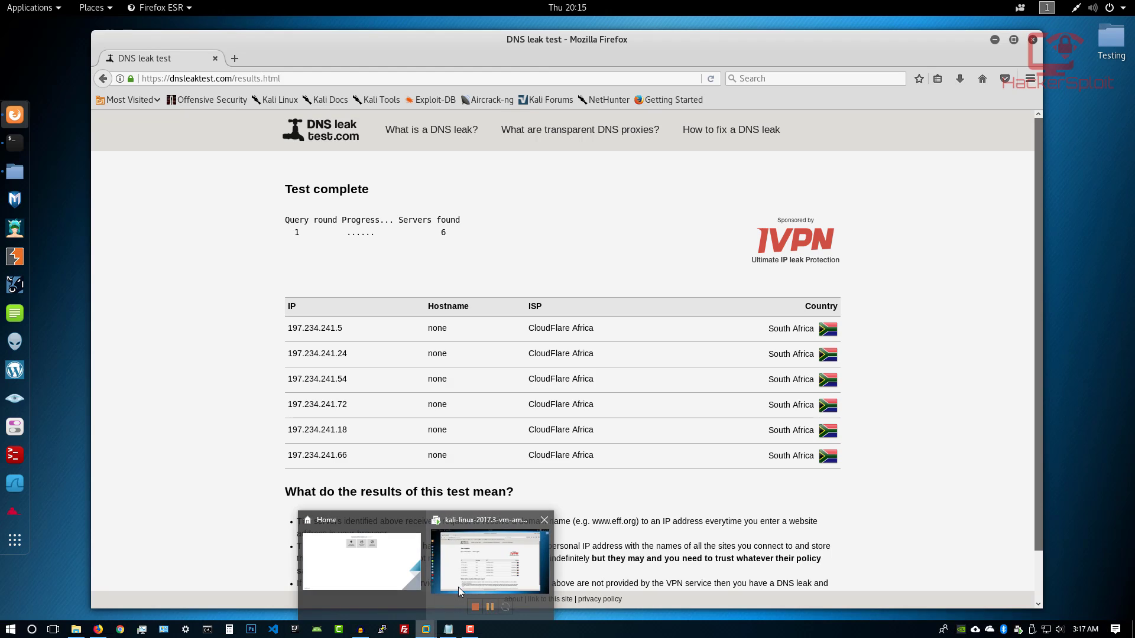
left_click(458, 587)
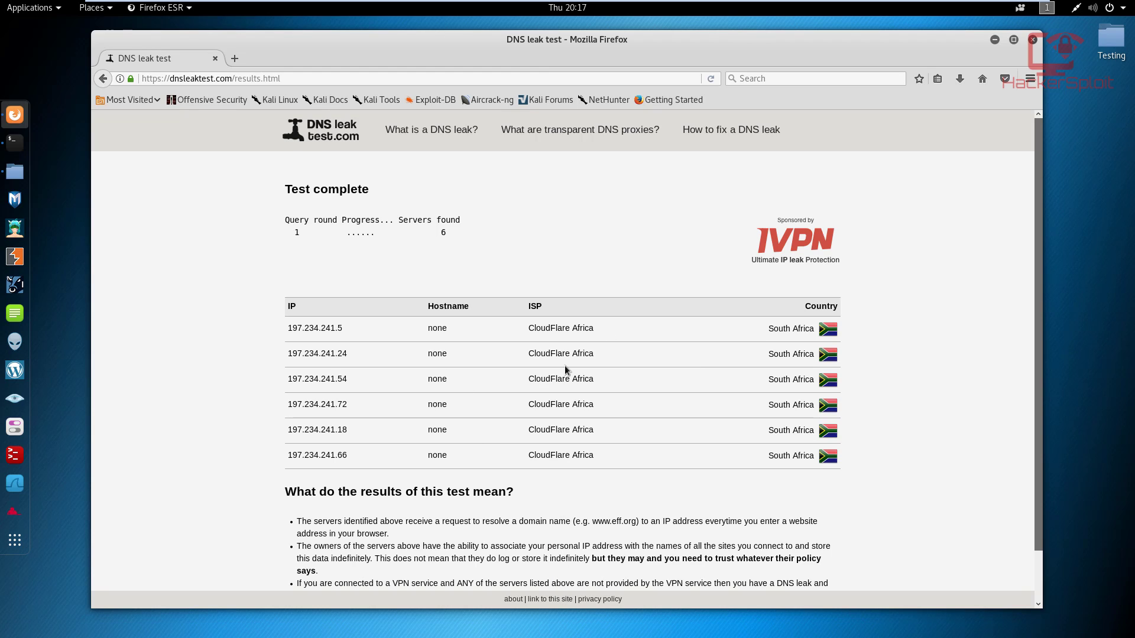
left_click(995, 39)
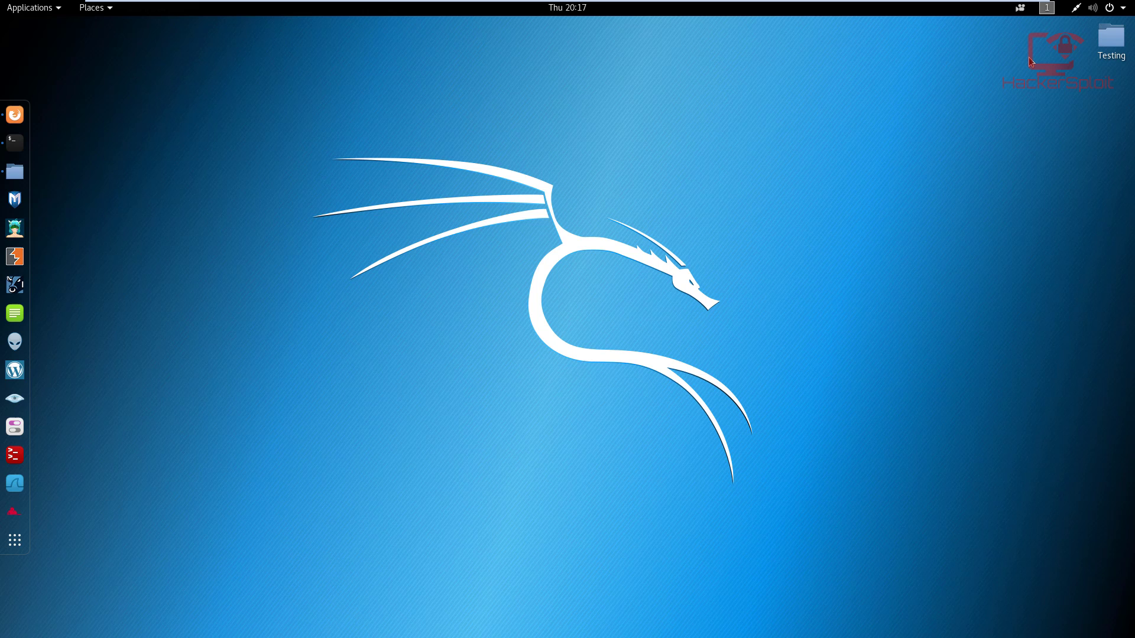